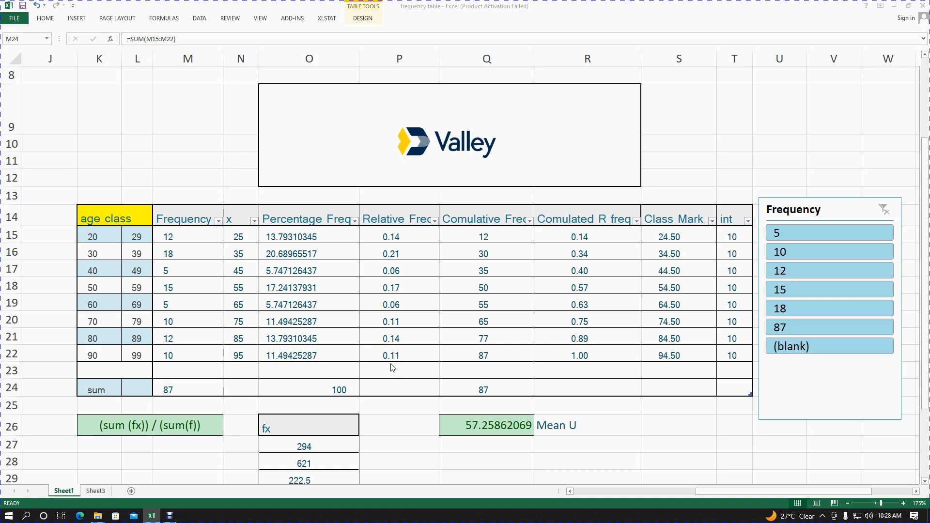
- Examine the x values, the frequency total and the grouped-mean formula in the completed example on Sheet1
click(334, 417)
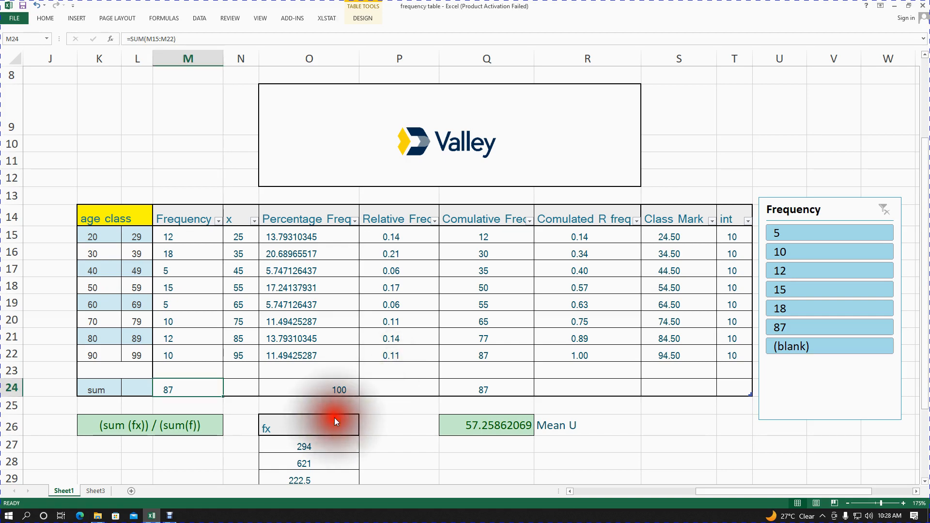
scroll(334, 417, down, 2)
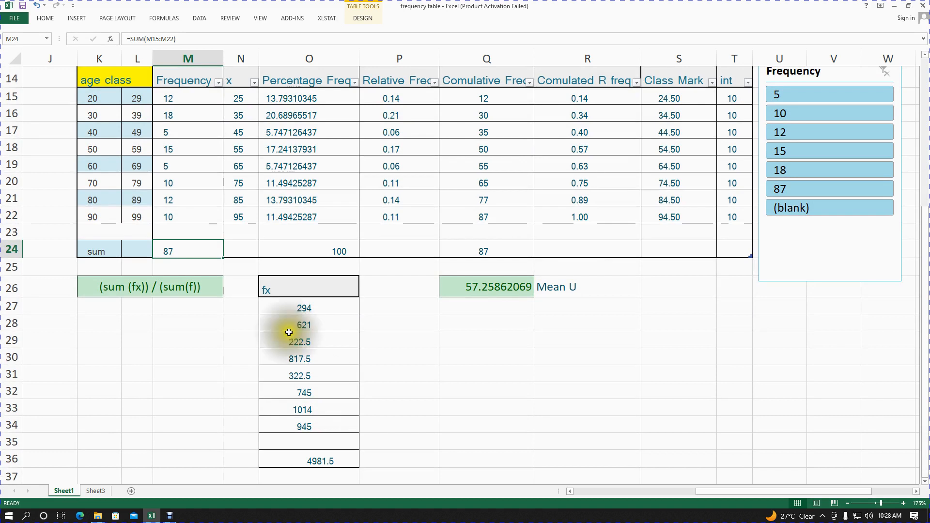
drag(239, 99, 247, 216)
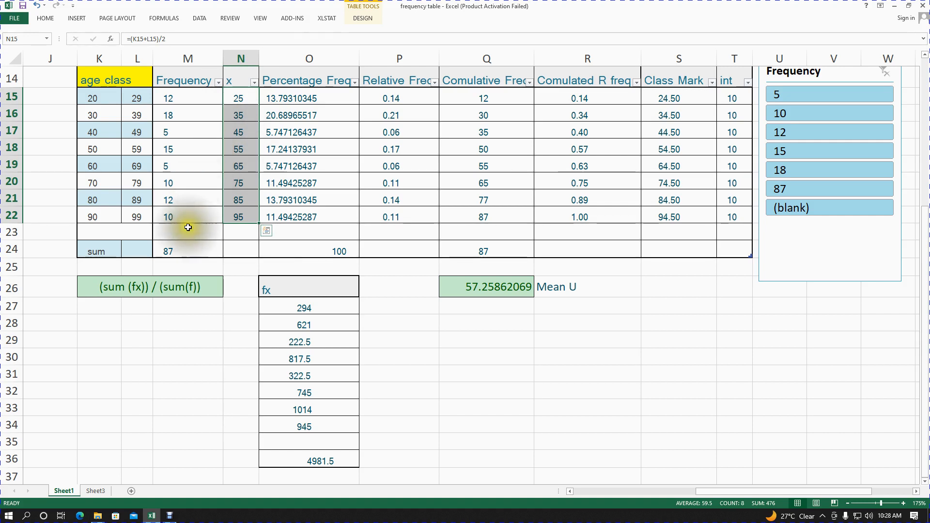
click(185, 253)
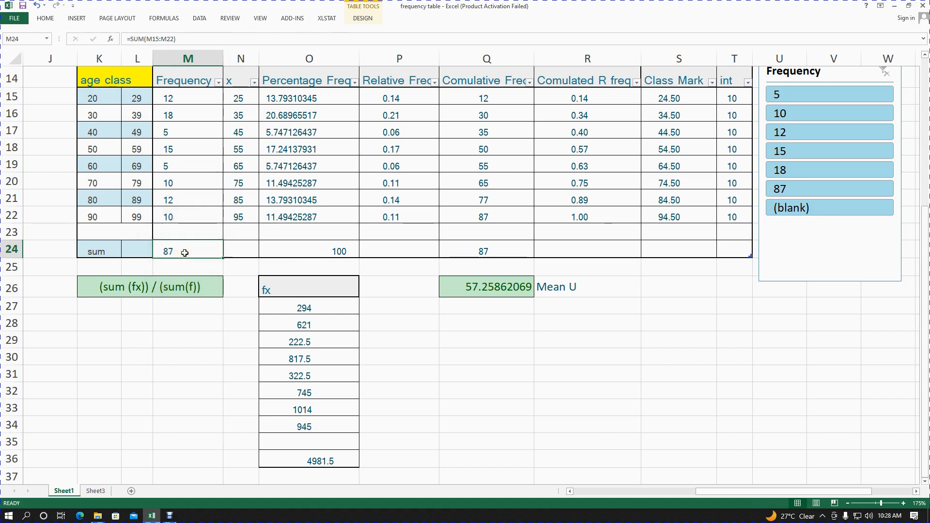
click(156, 288)
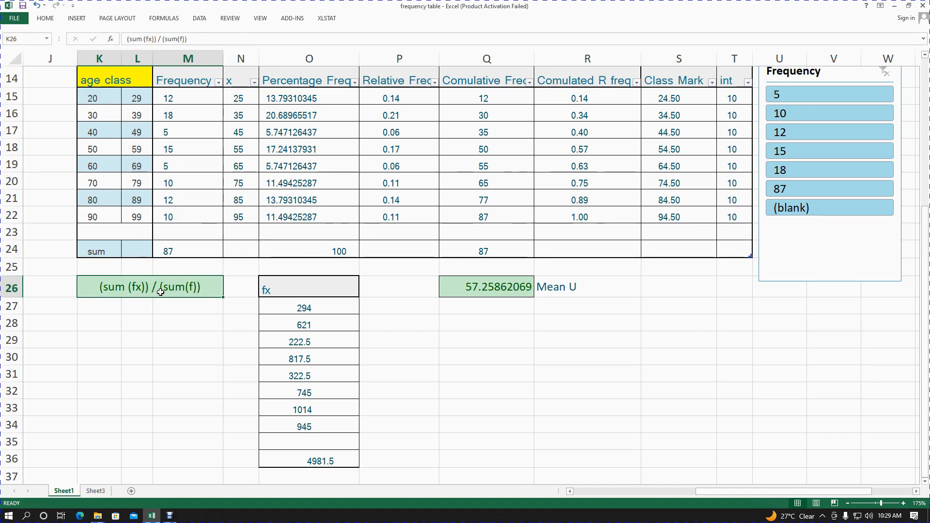
- Switch to Sheet3 and review the Frequency and x values that feed the empty fx column
click(95, 491)
scroll(207, 436, down, 2)
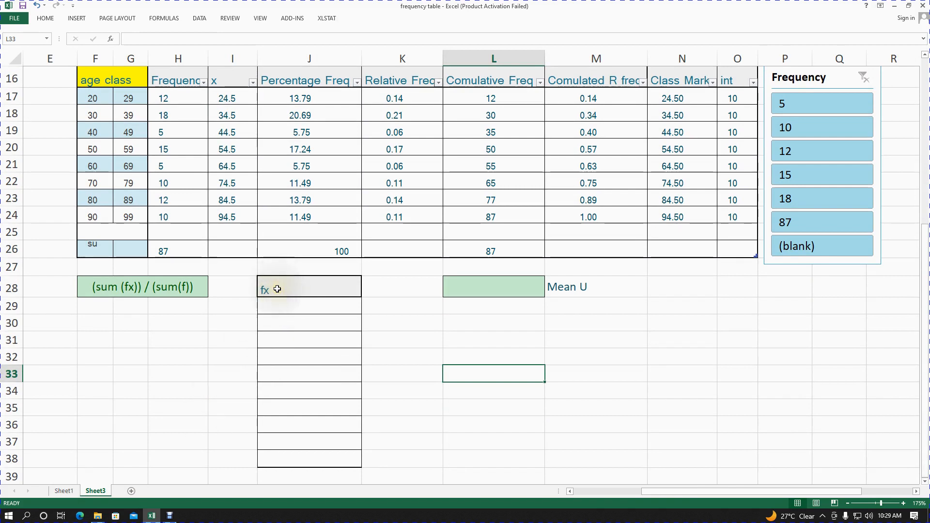
drag(225, 97, 231, 212)
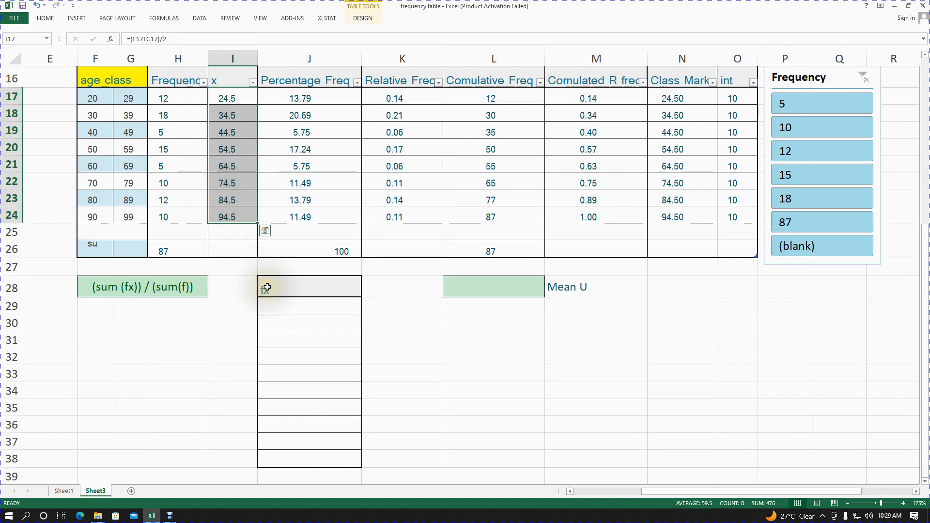
click(273, 306)
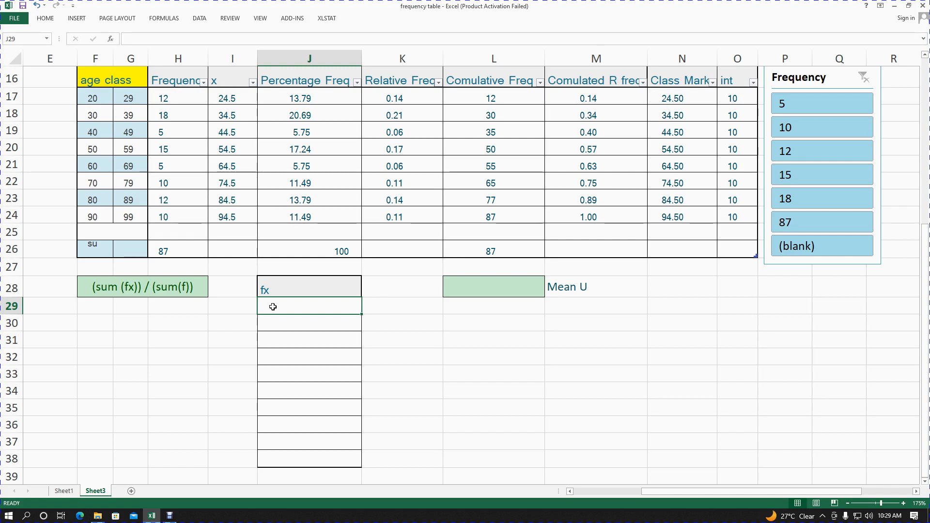
click(177, 98)
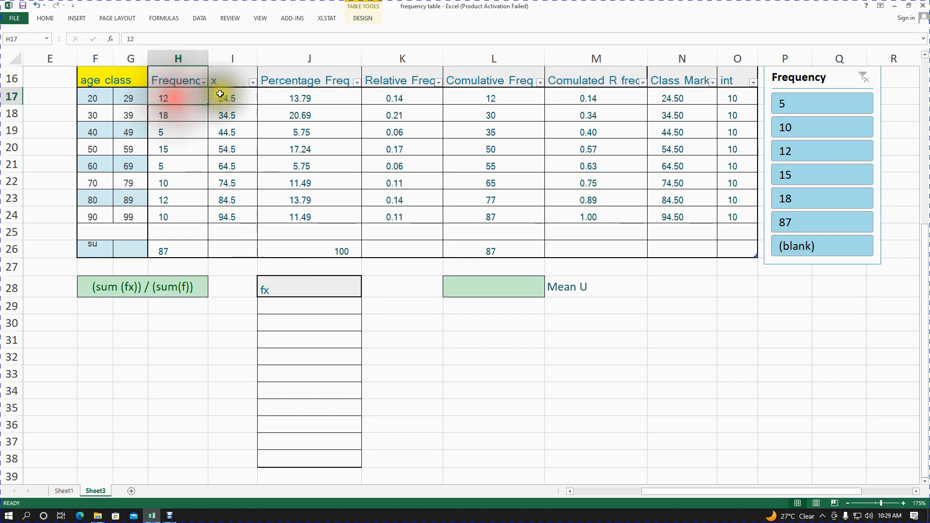
drag(224, 96, 211, 128)
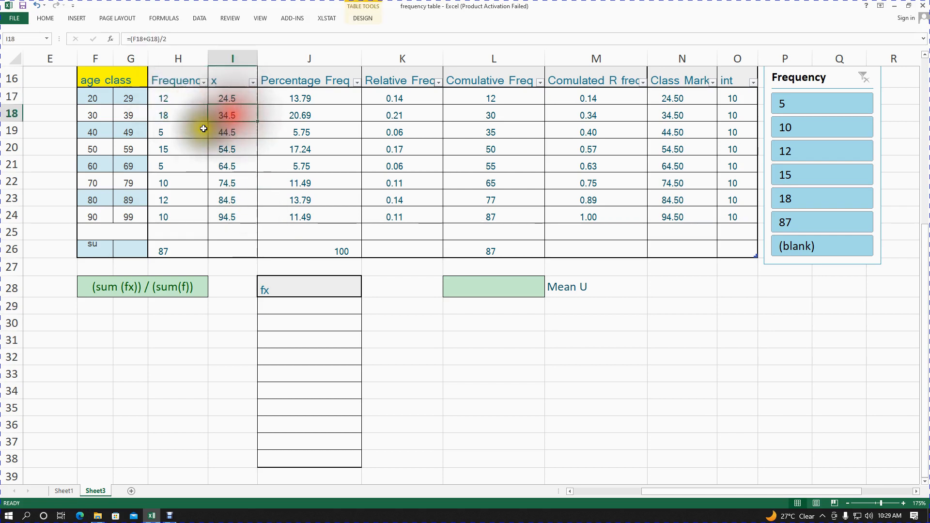
click(208, 134)
click(228, 133)
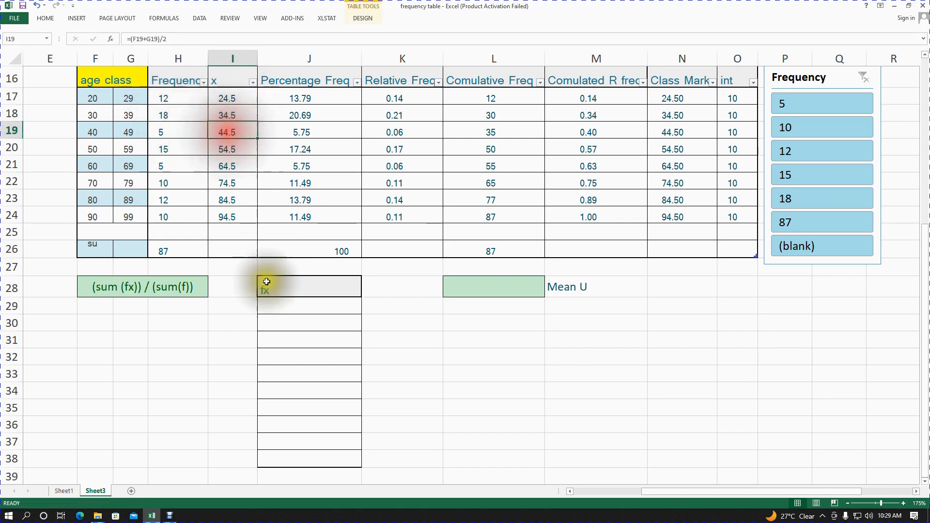
- Enter =H17*I17 in the first fx cell, J29, and fill the formula down through J36
click(279, 307)
text(=)
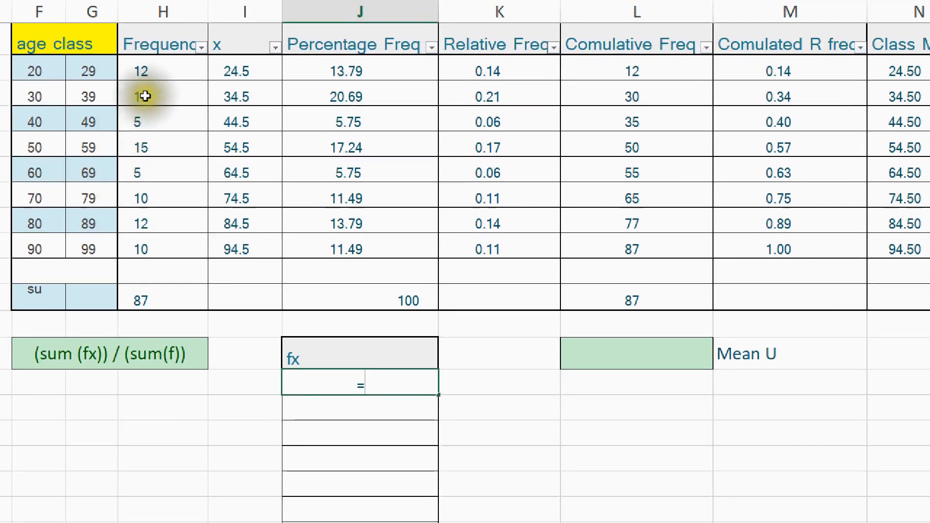
click(153, 75)
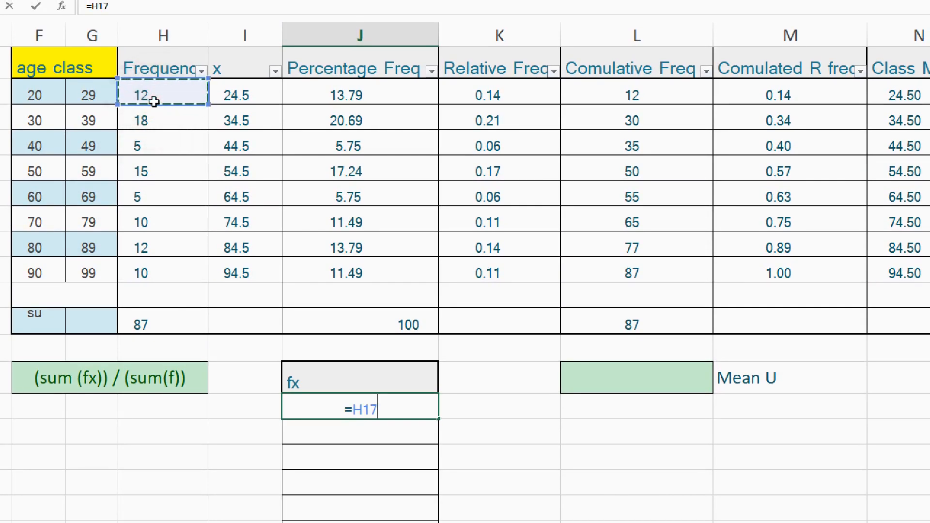
text(*)
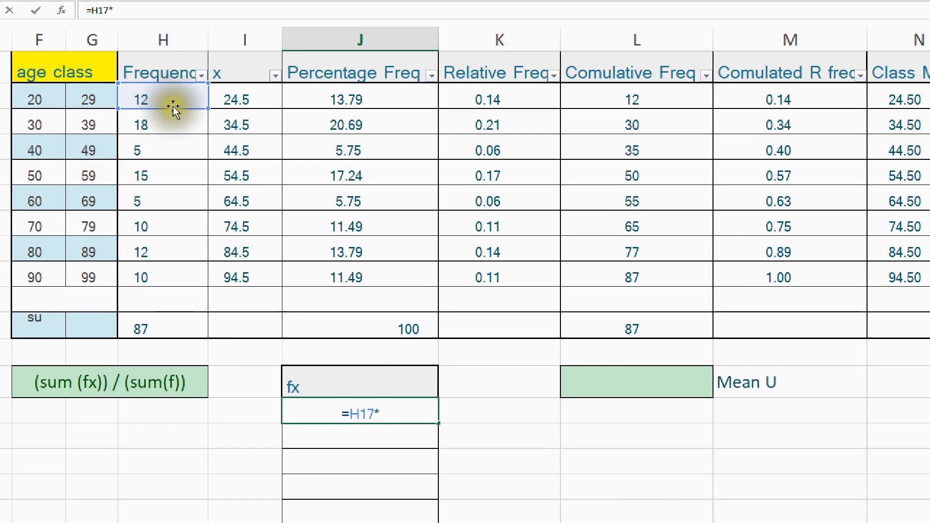
click(240, 95)
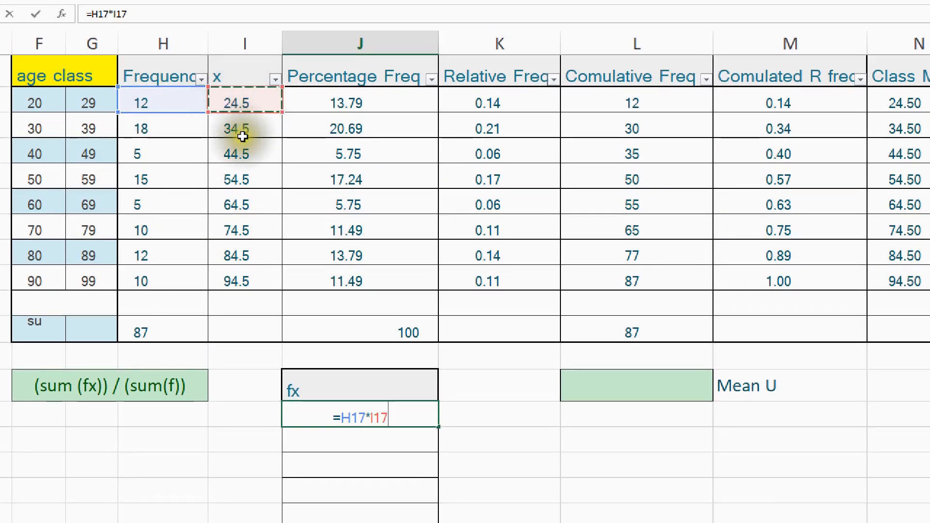
key(Return)
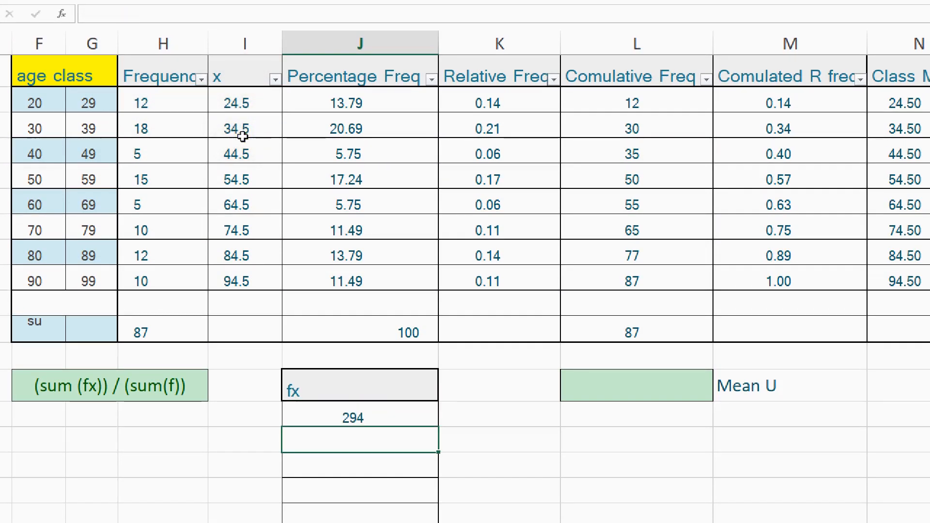
click(388, 419)
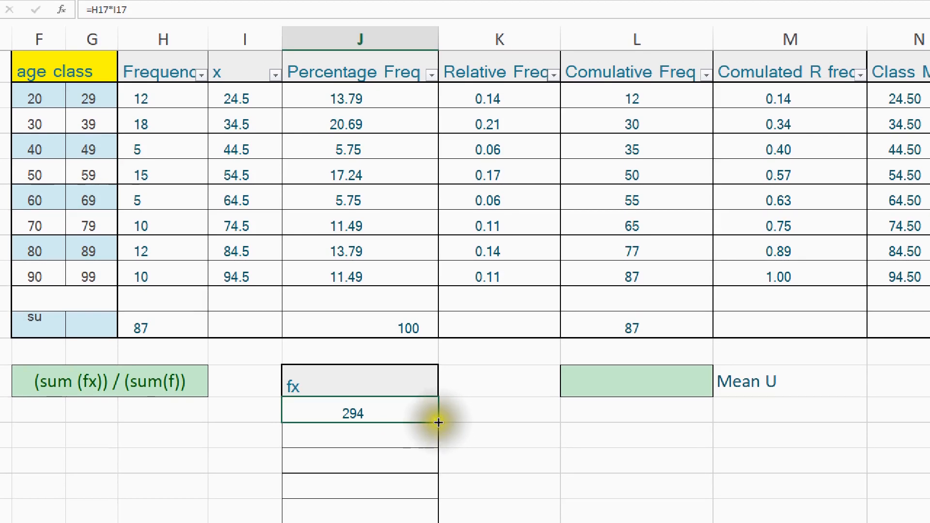
drag(439, 423, 426, 442)
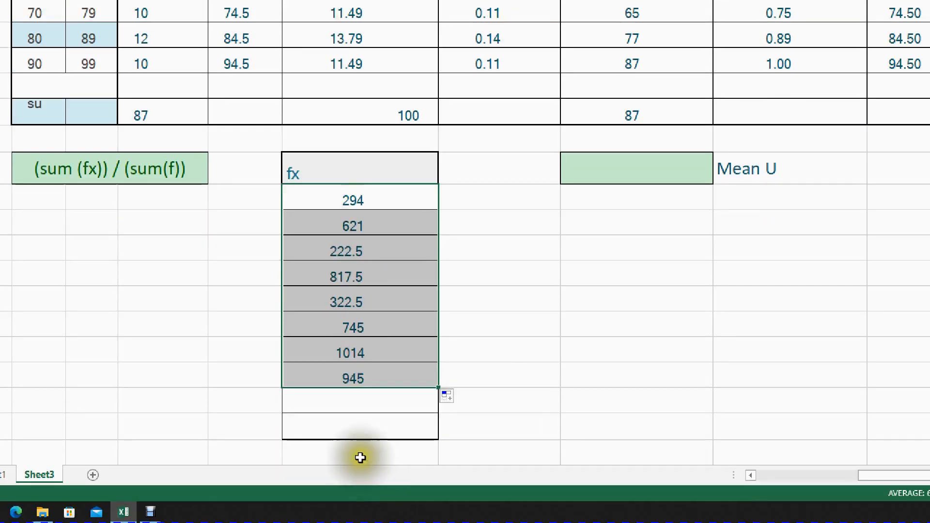
- Total the fx values in J38 with a SUM over J29:J36
click(325, 457)
drag(353, 199, 346, 391)
click(328, 427)
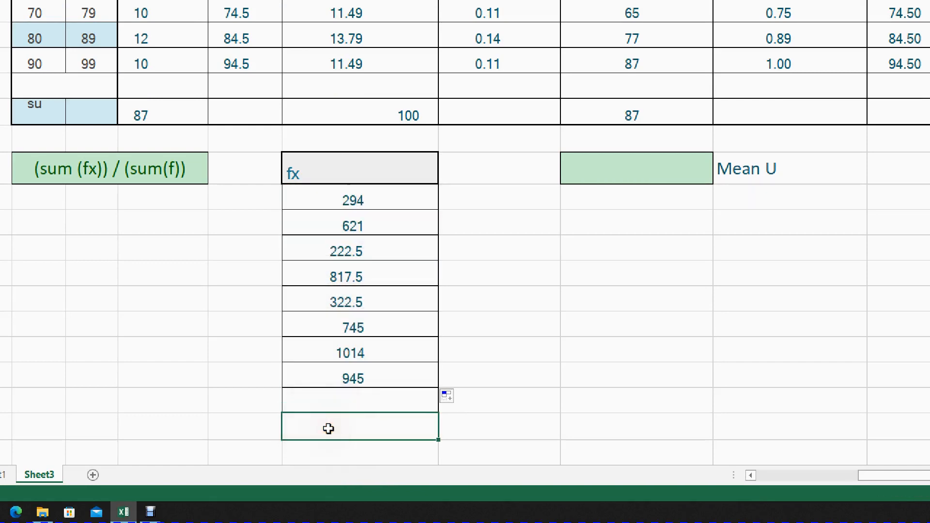
text(=su)
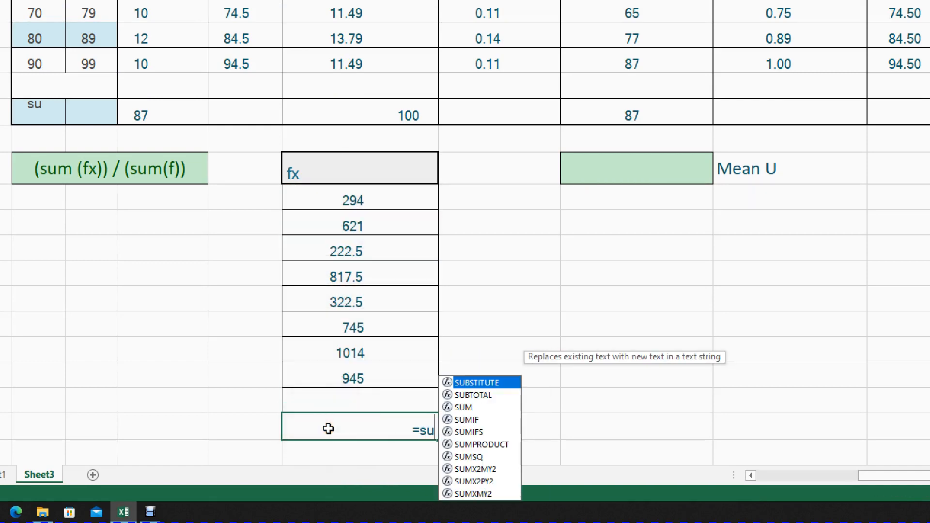
text(m()
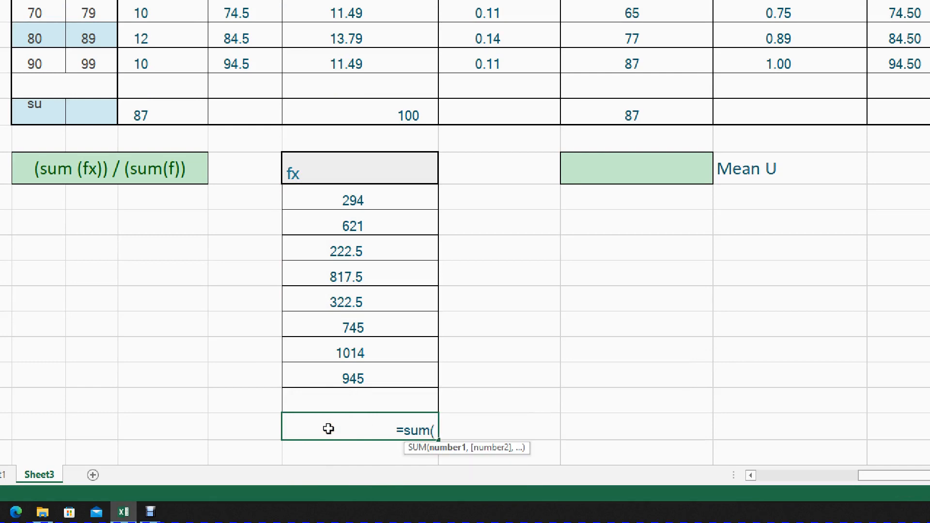
drag(349, 201, 346, 381)
text())
key(Return)
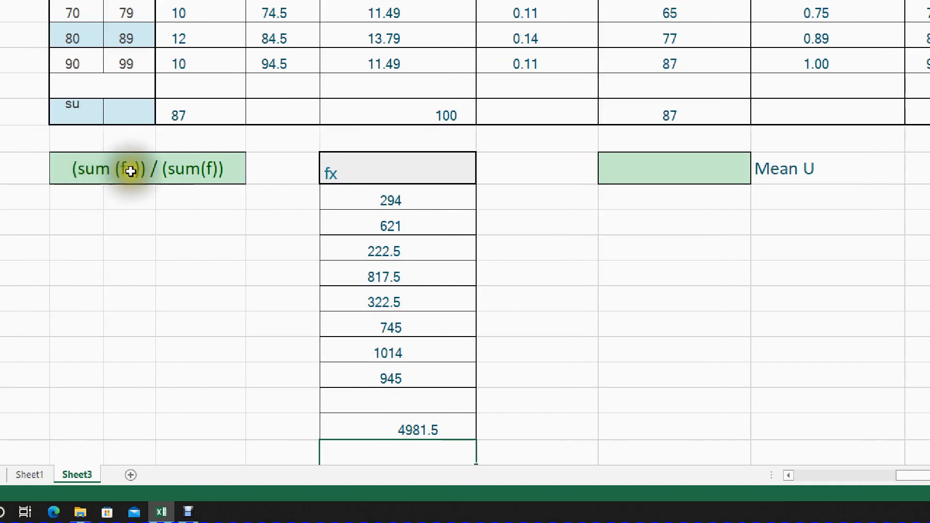
- Calculate the mean in L28 by dividing the fx total by the frequency total with =J38/H26
click(407, 431)
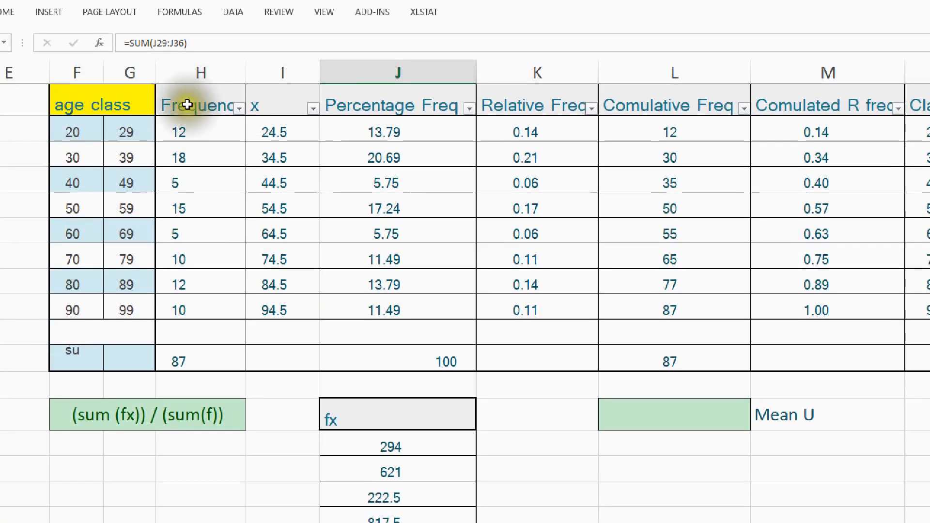
click(179, 361)
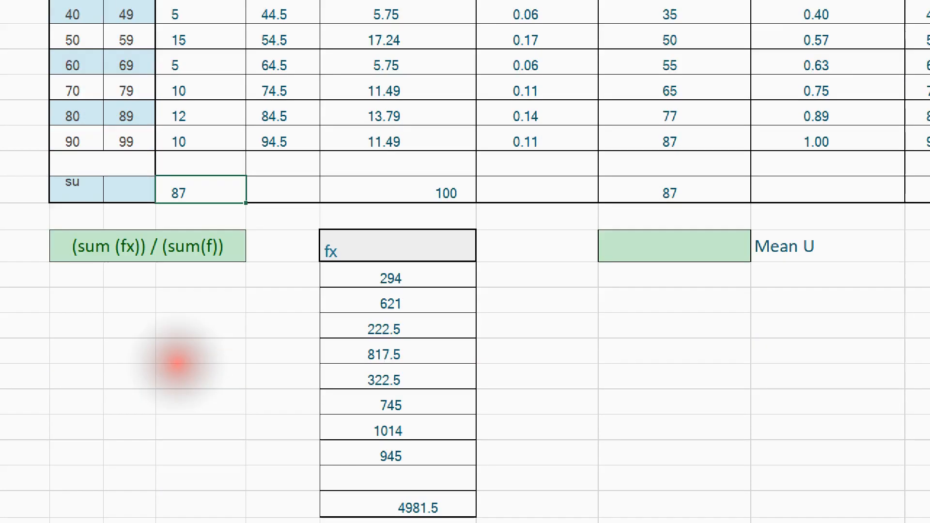
click(390, 429)
double_click(623, 164)
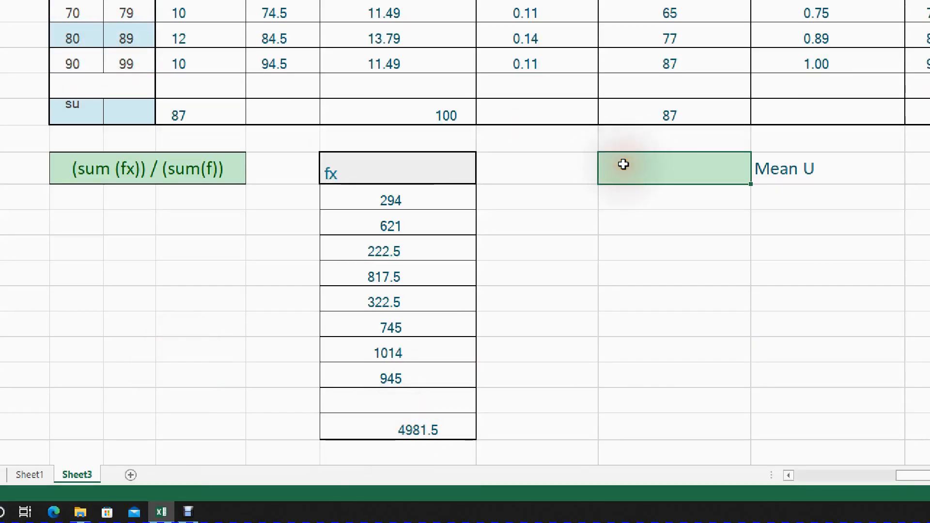
text(=)
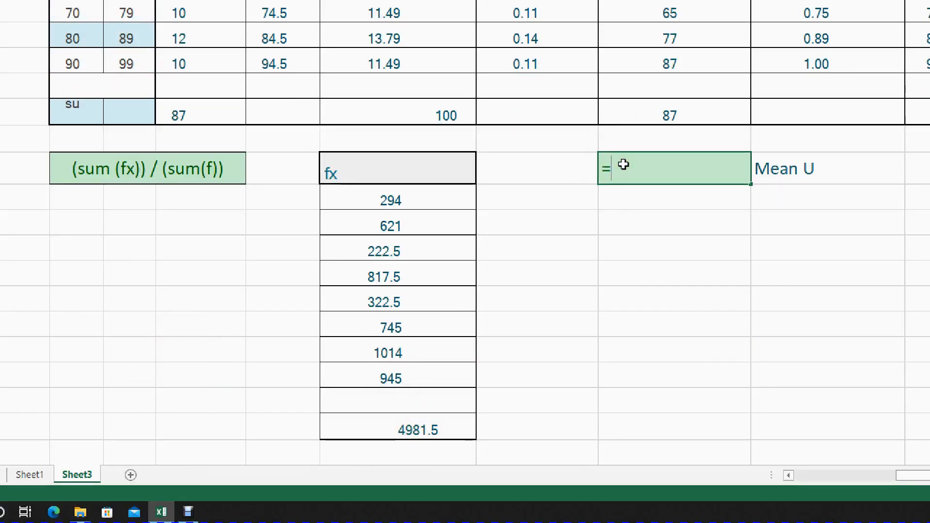
click(417, 430)
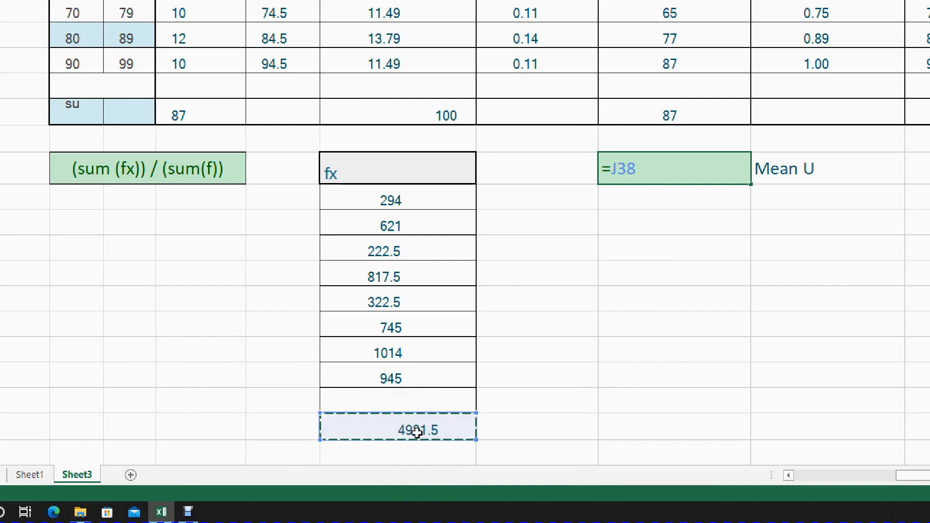
text(/)
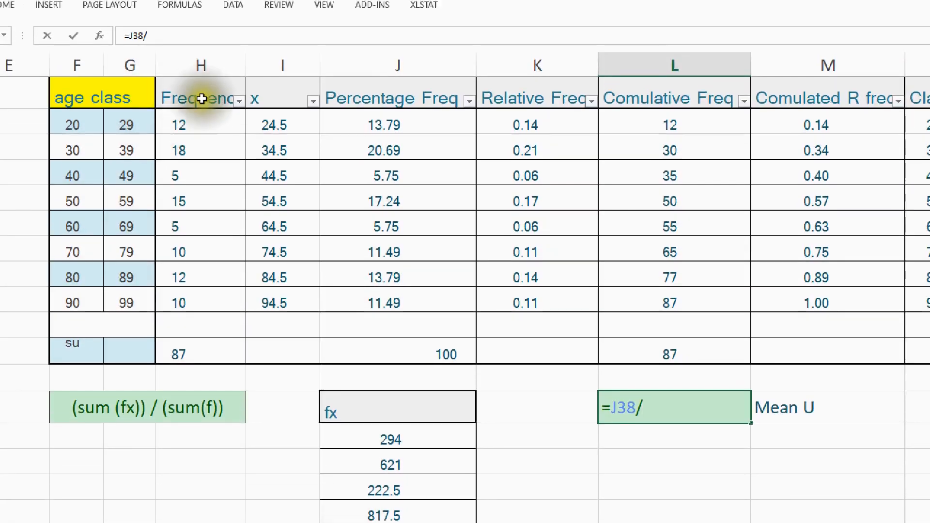
click(197, 353)
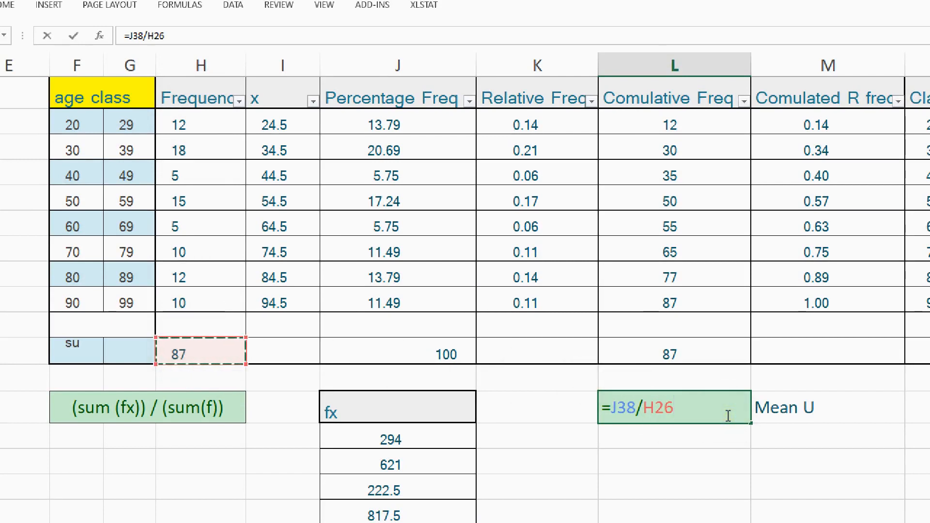
key(Return)
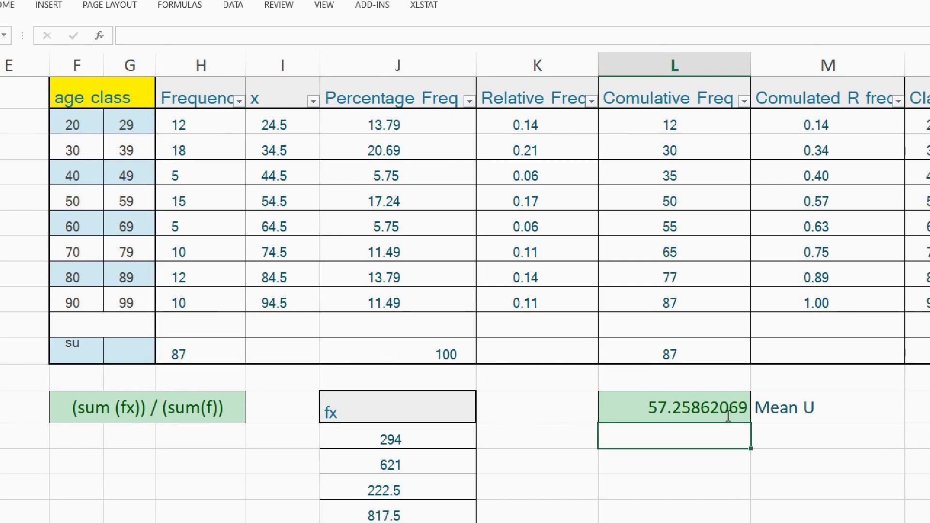